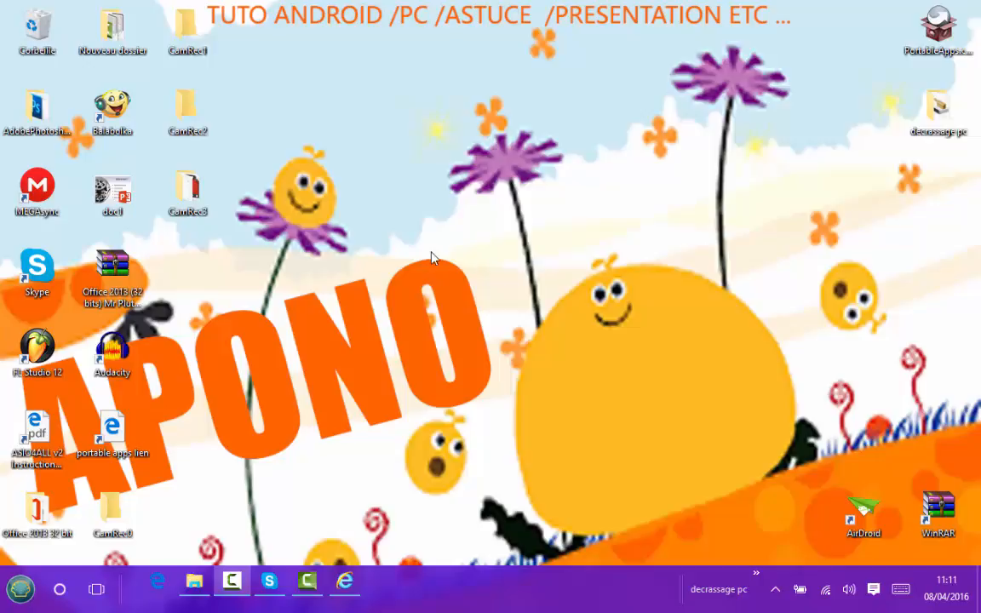
Switch to Internet Explorer, return to the AdwCleaner 5.109 download page on ToolsLib, and minimize the browser.
left_click(344, 582)
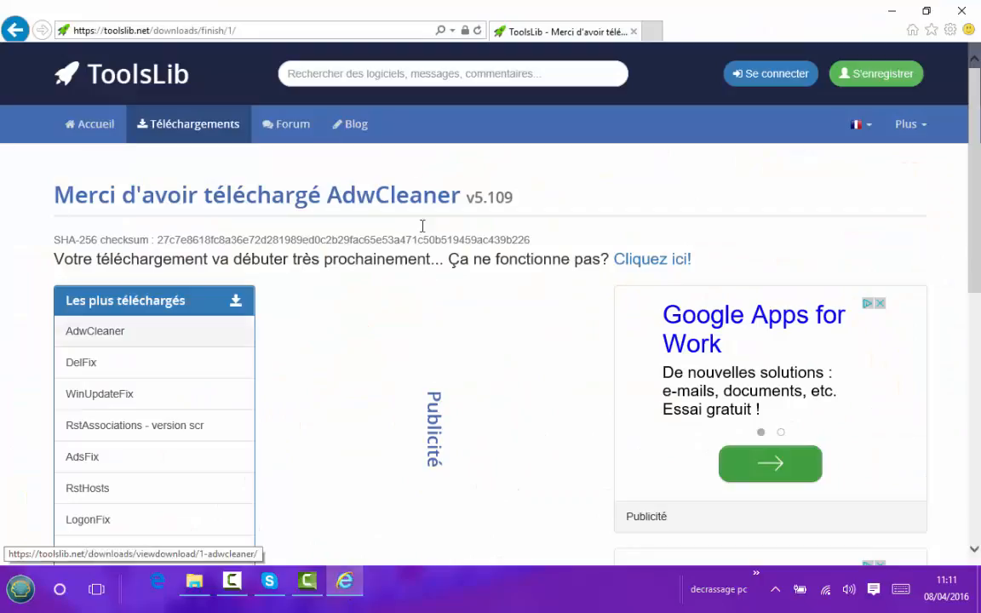
left_click(15, 32)
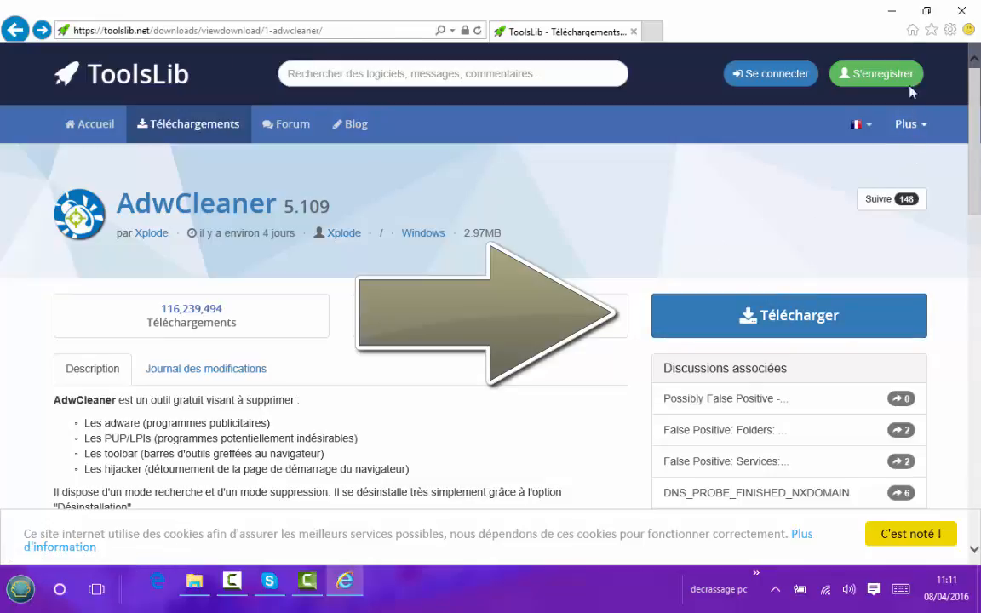
left_click(897, 9)
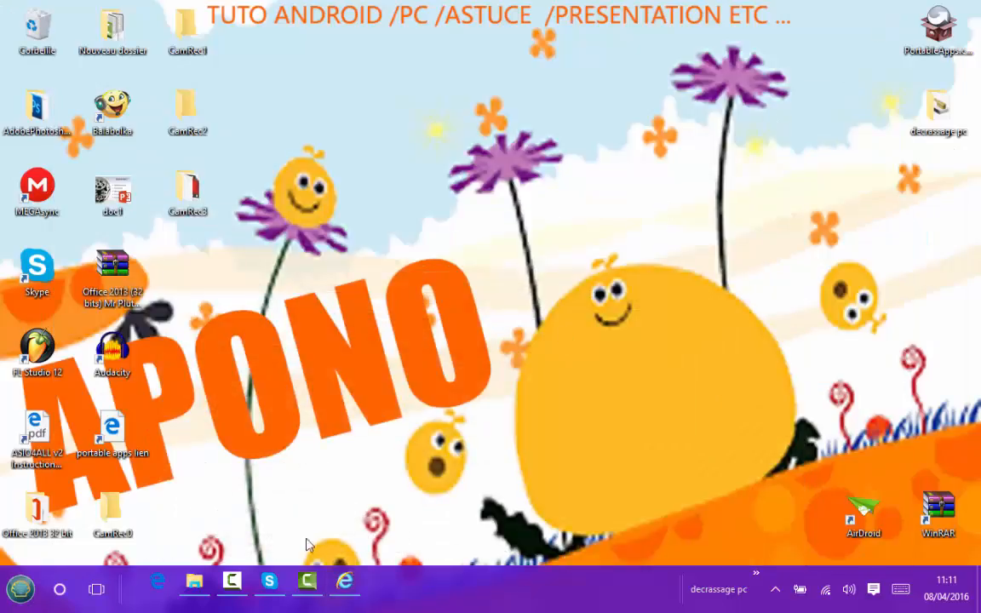
Run adwcleaner_5.109 (1) from the Téléchargements folder to view its main window, and close both the program and the folder.
left_click(194, 580)
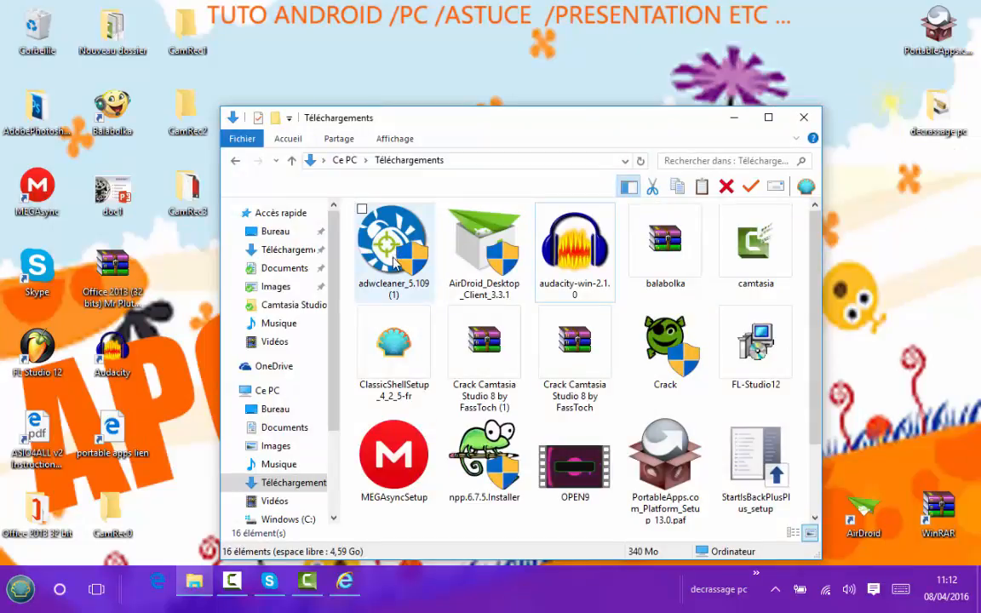
left_click(394, 256)
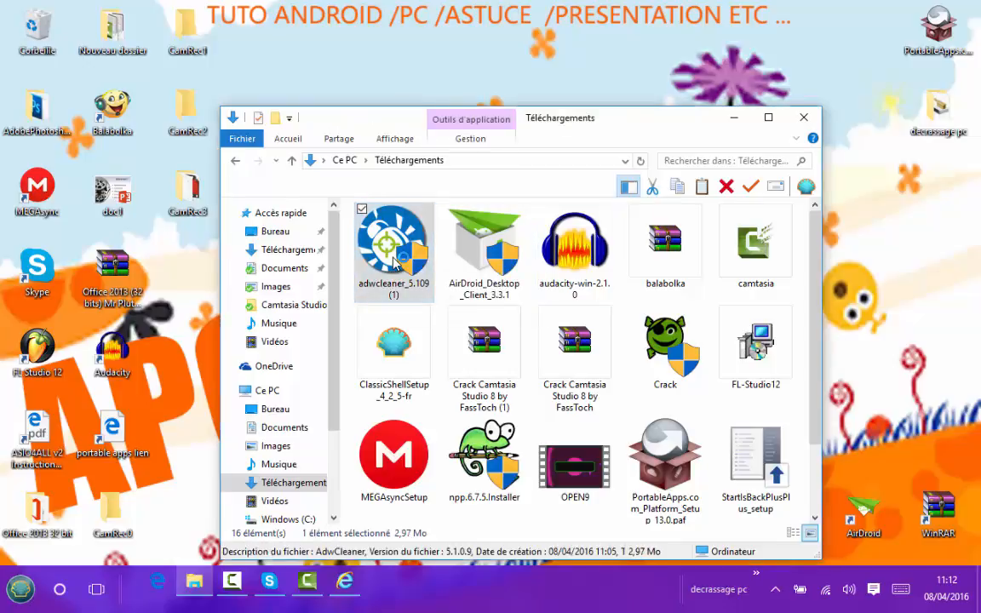
double_click(393, 255)
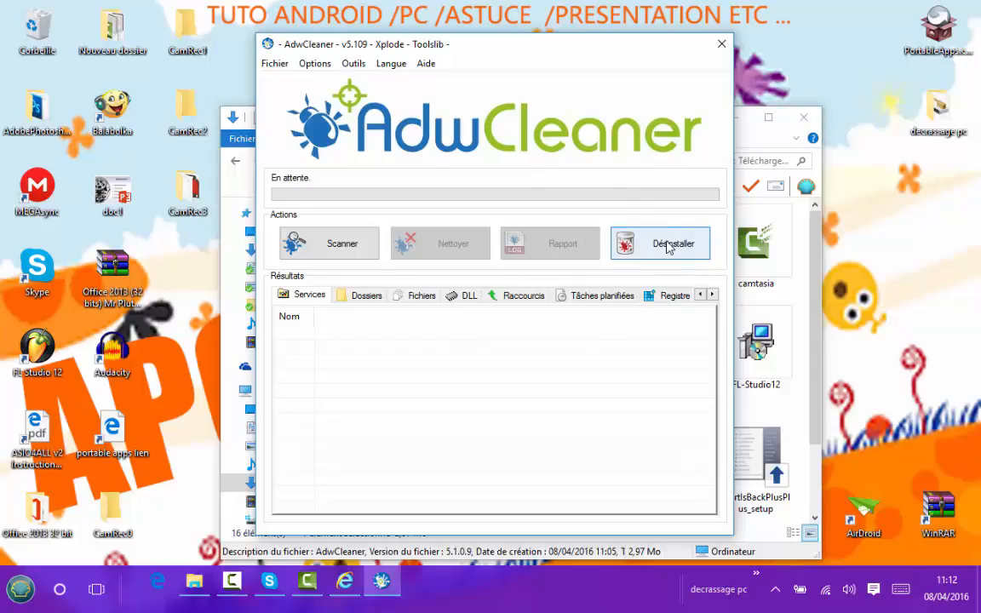
left_click(721, 44)
left_click(804, 120)
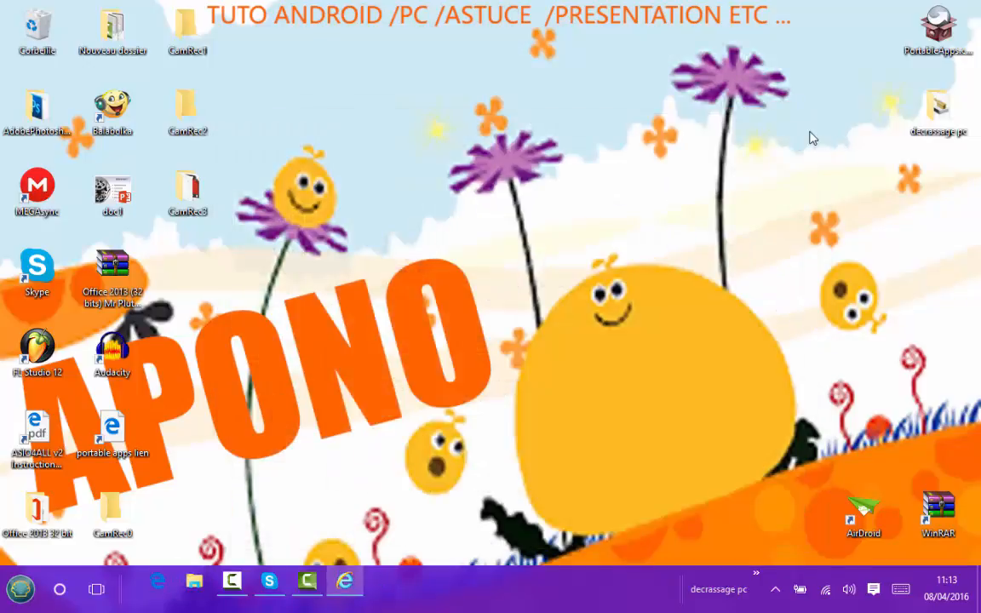
Open the decrassage pc folder on the desktop and navigate from its window to the %temp% folder.
double_click(943, 132)
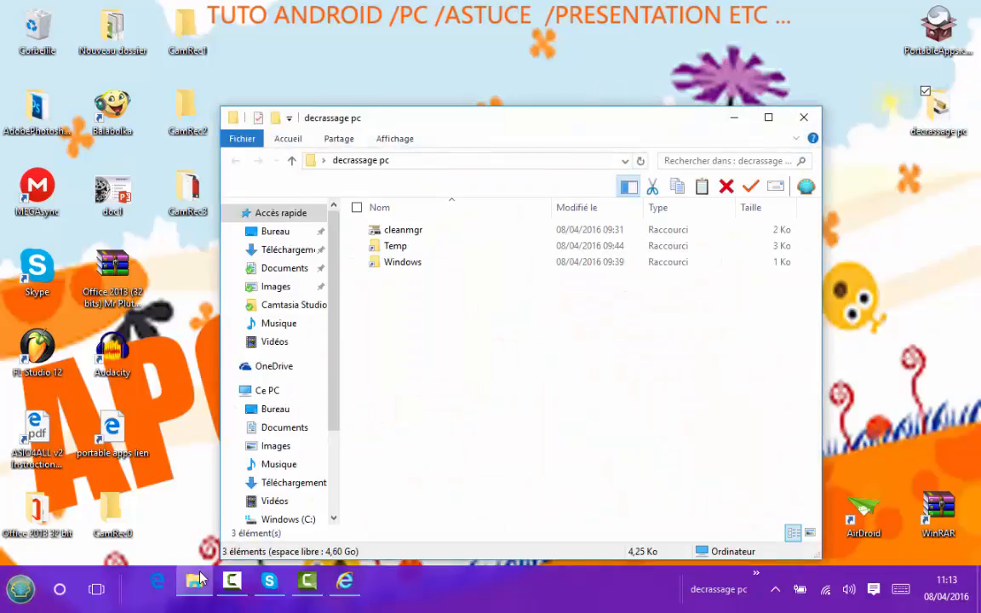
mouse_move(201, 584)
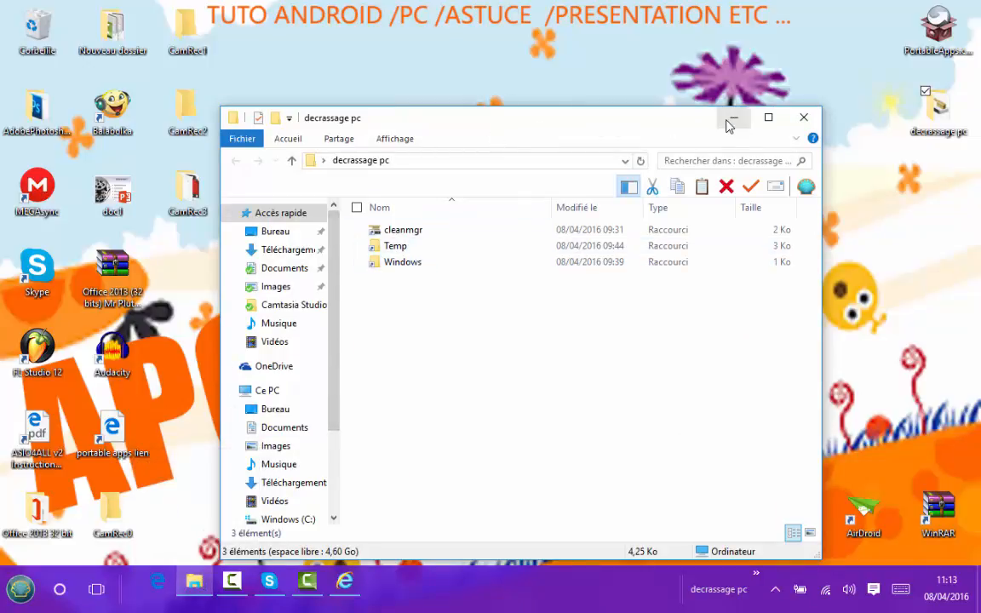
left_click(501, 163)
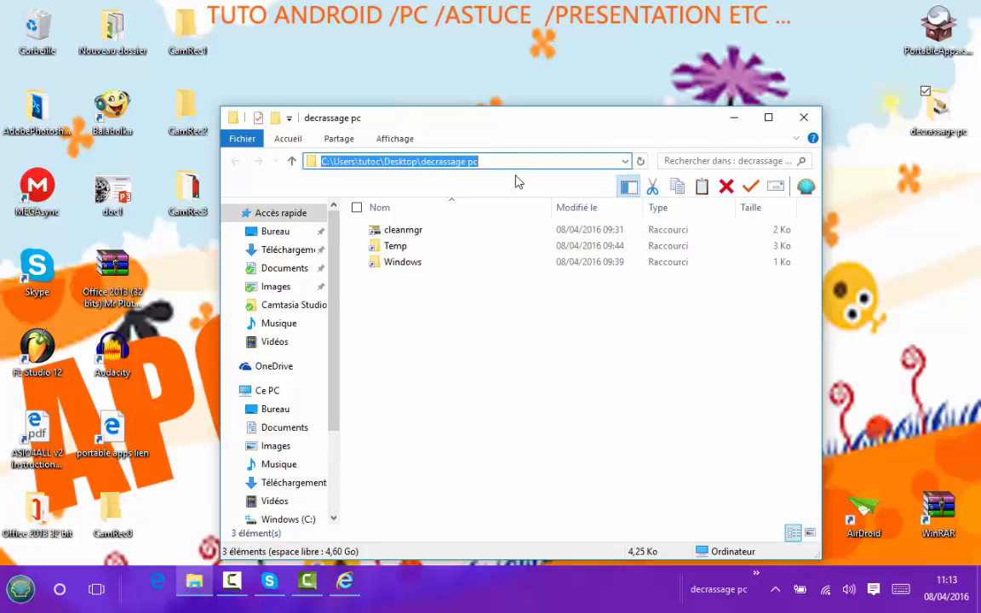
left_click(274, 218)
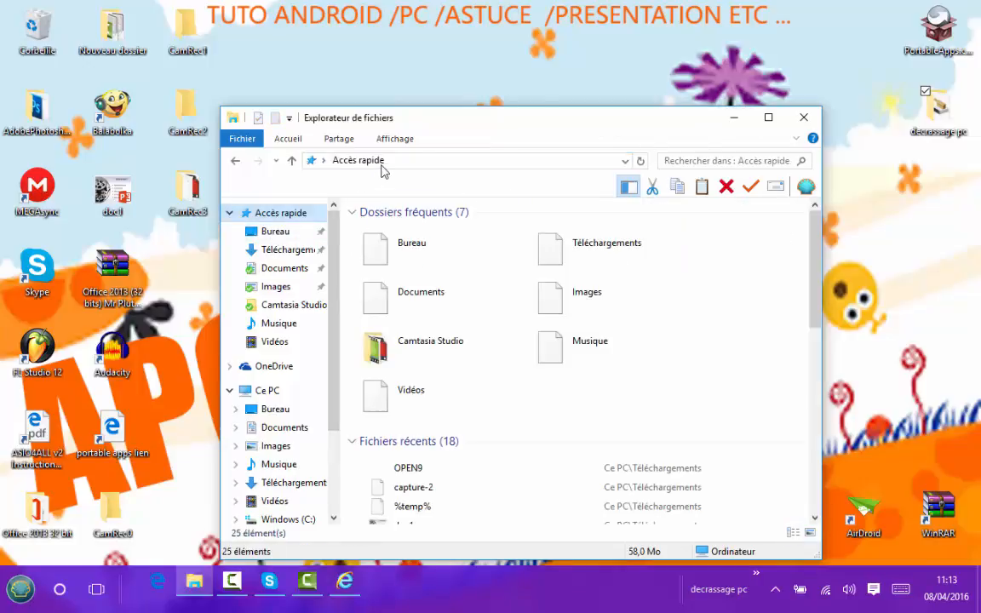
left_click(313, 165)
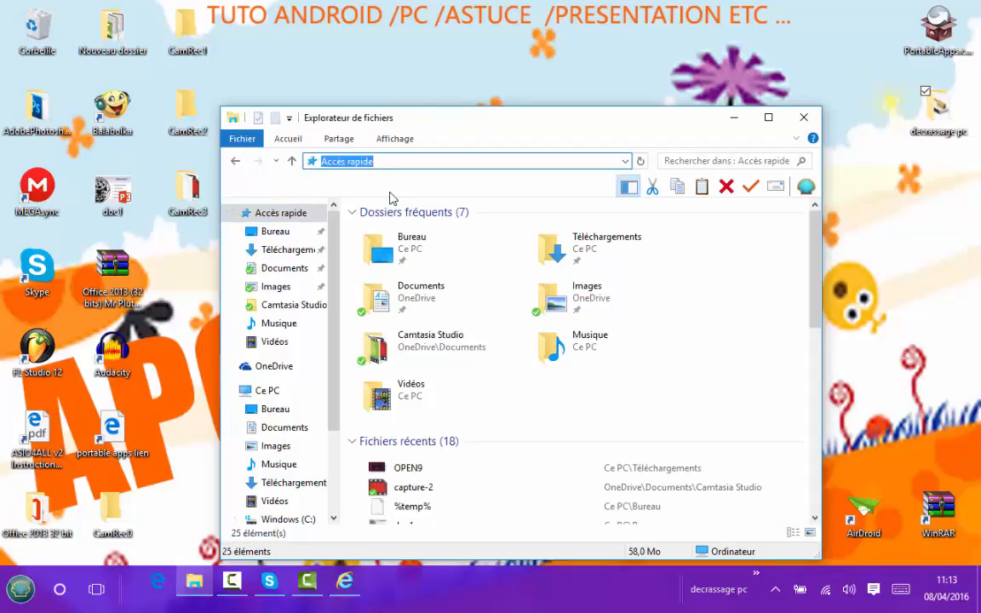
type("%temp%")
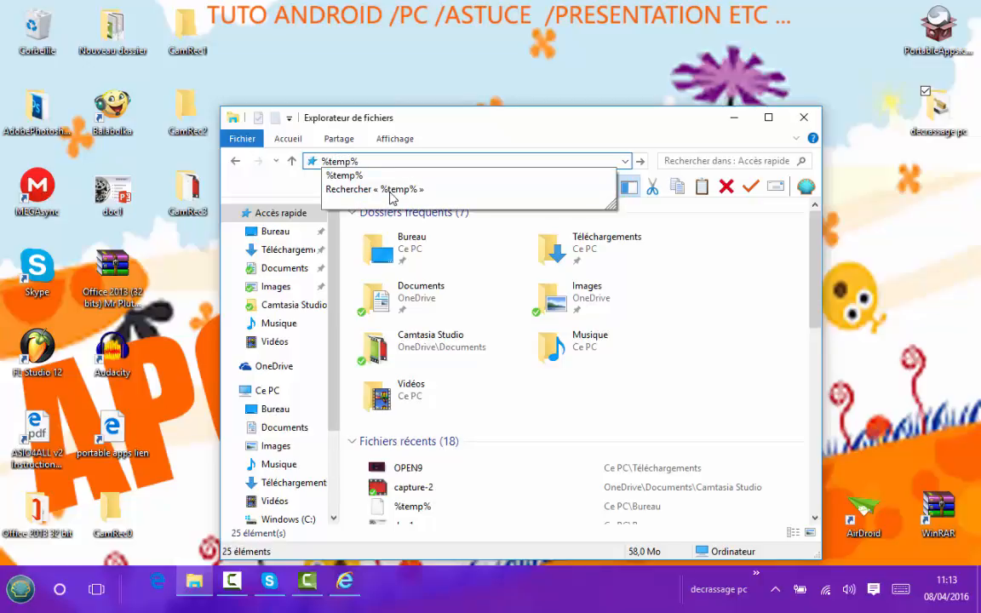
key("Return")
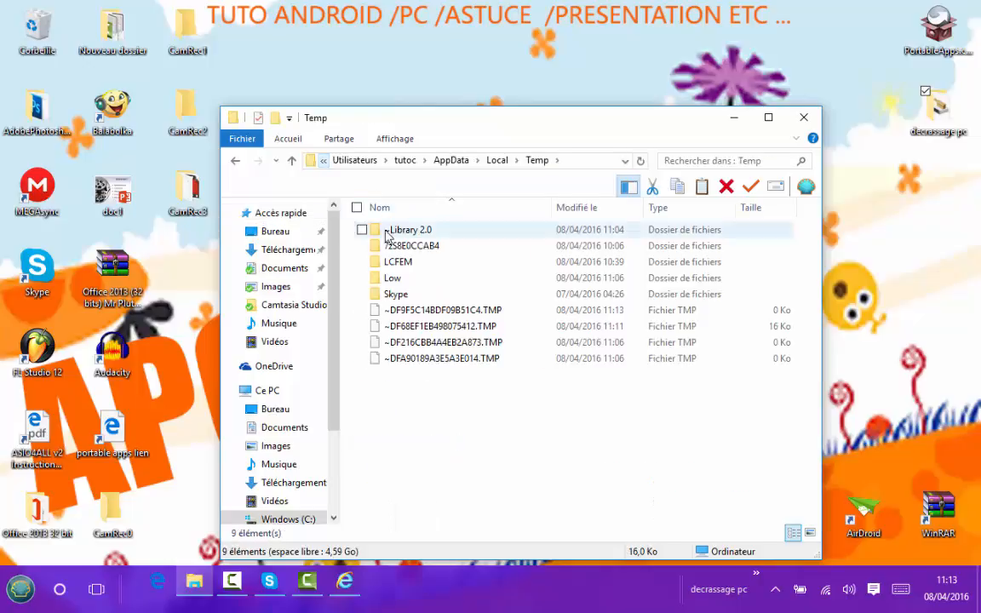
Delete all files and folders in the Temp folder, skipping the Skype folder that is in use, and close the window.
left_click_drag(514, 398, 482, 286)
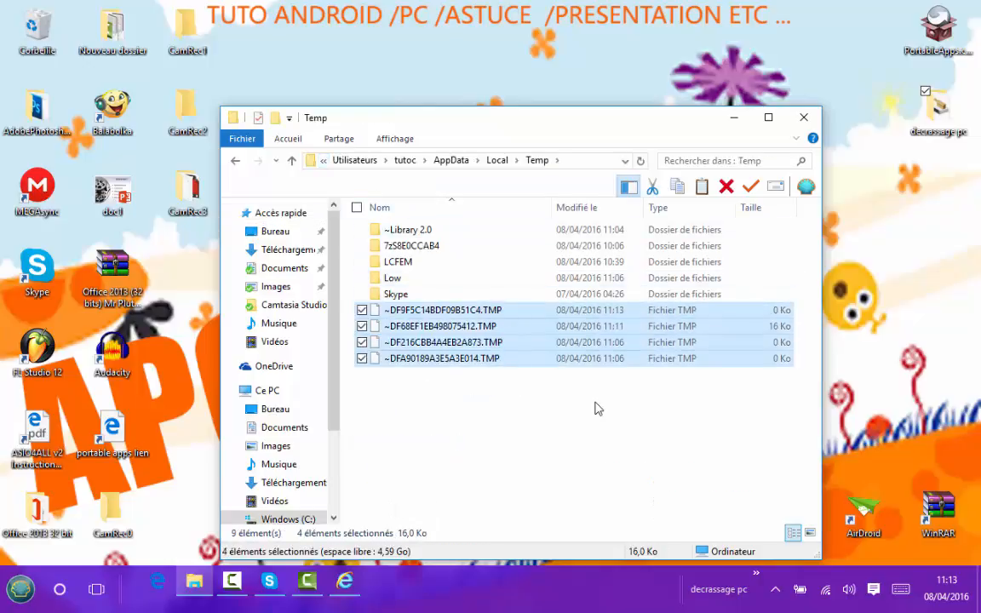
left_click_drag(595, 406, 416, 183)
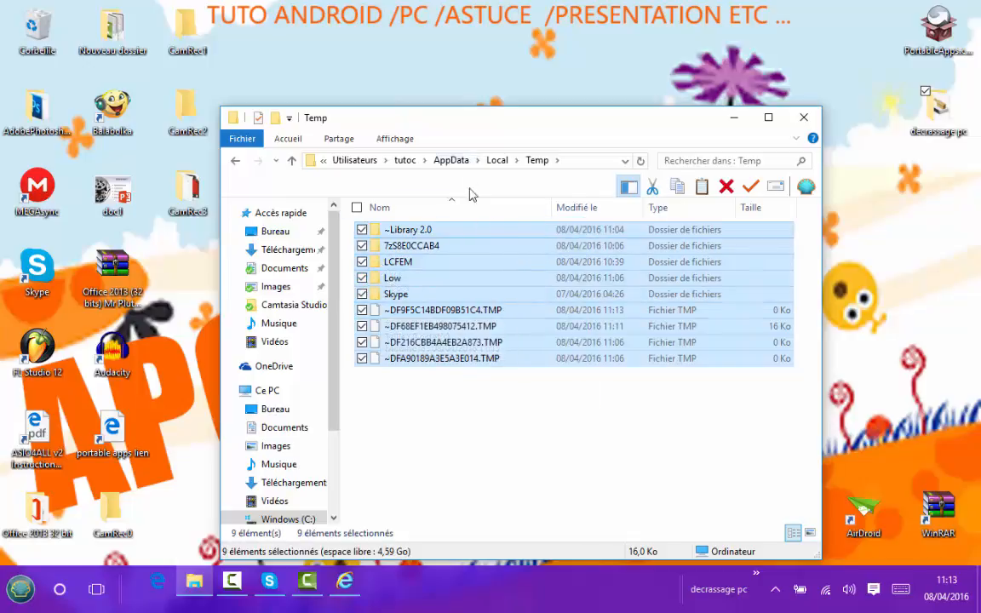
left_click(362, 295)
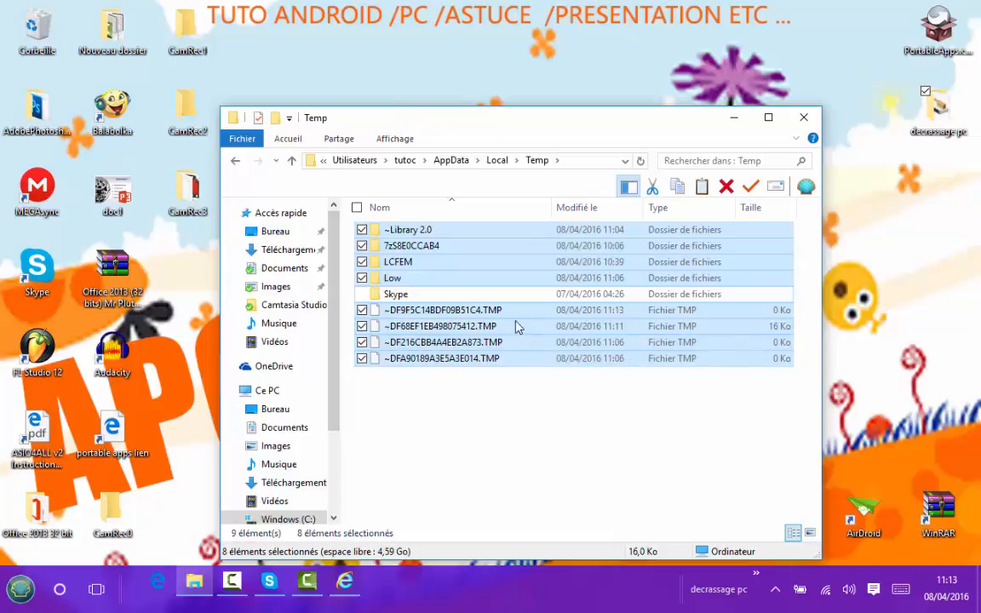
left_click(362, 294)
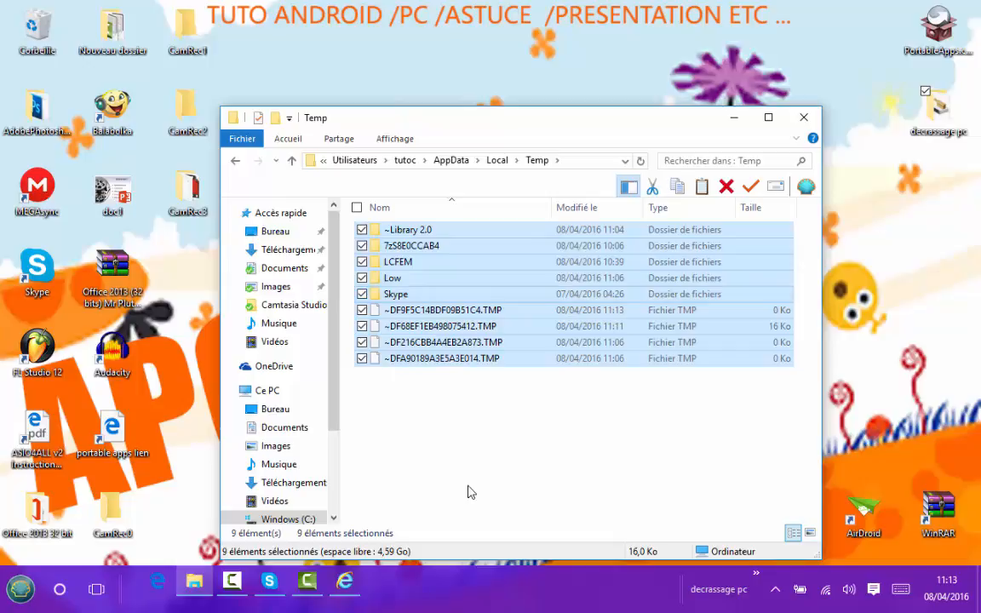
key("Delete")
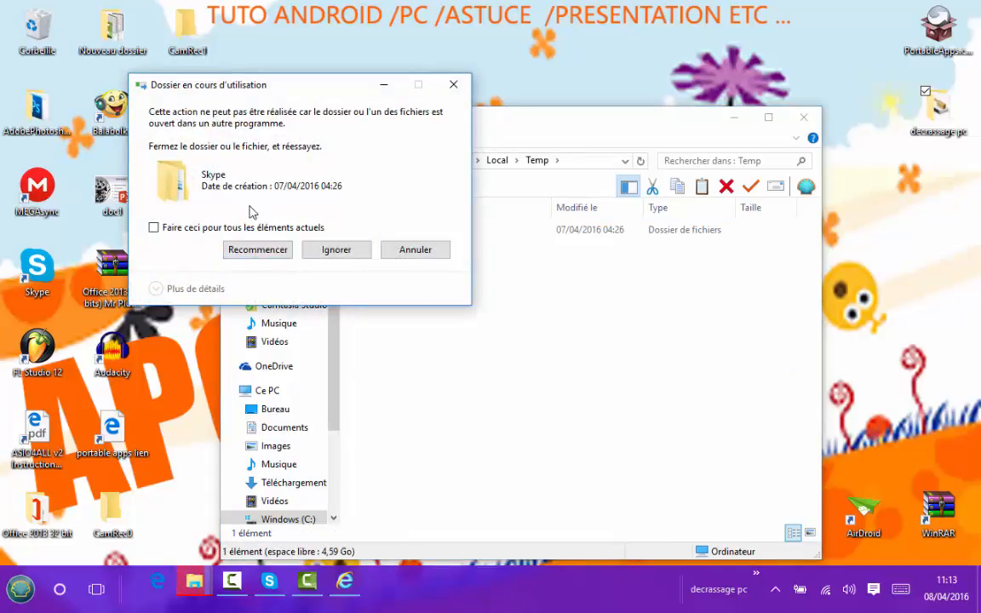
left_click(350, 259)
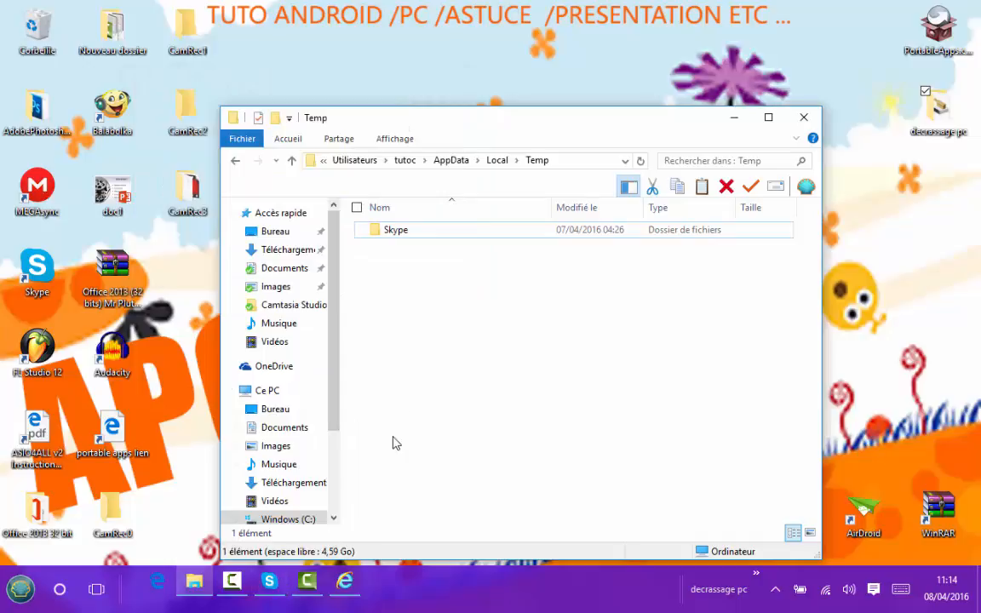
left_click(803, 118)
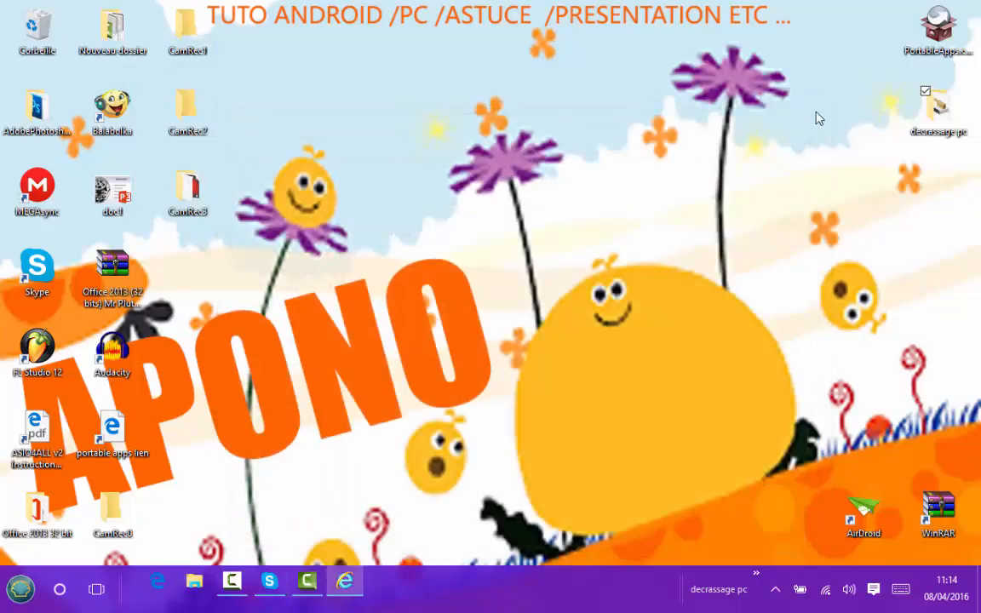
left_click_drag(521, 225, 730, 375)
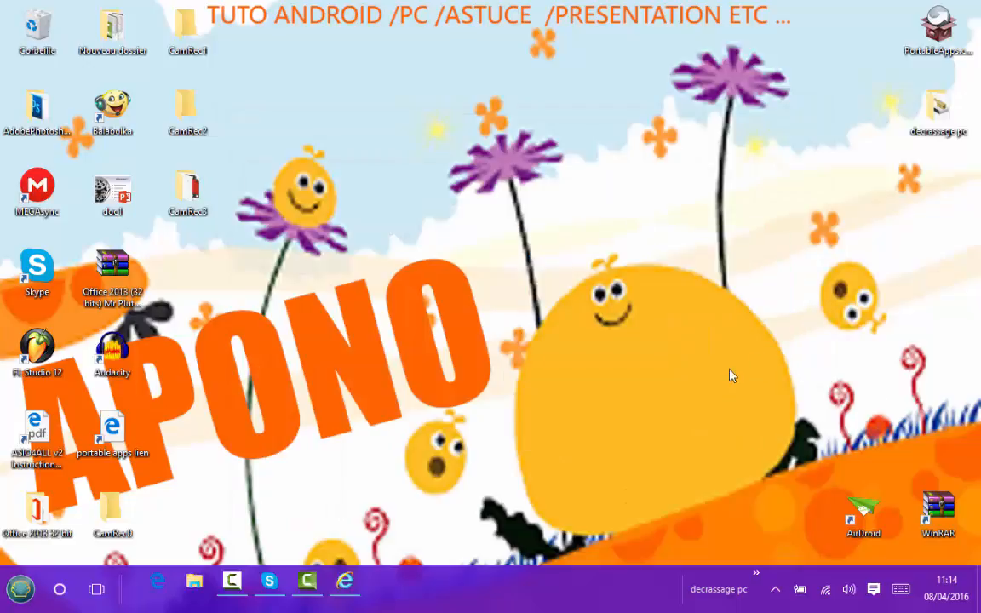
Open the decrassage pc folder again and go to the Windows folder on the C: drive.
left_click(955, 126)
double_click(953, 127)
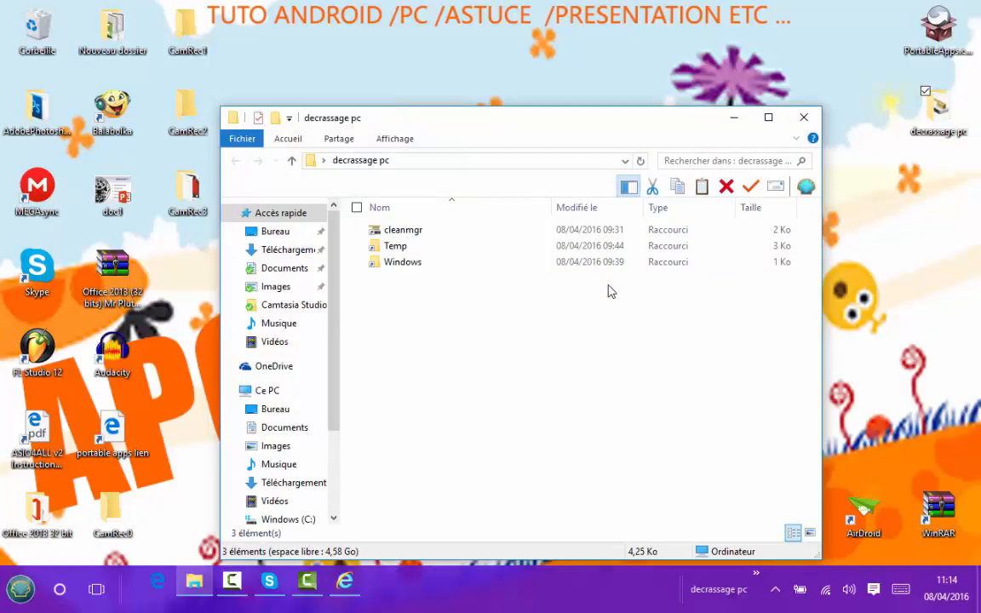
double_click(499, 261)
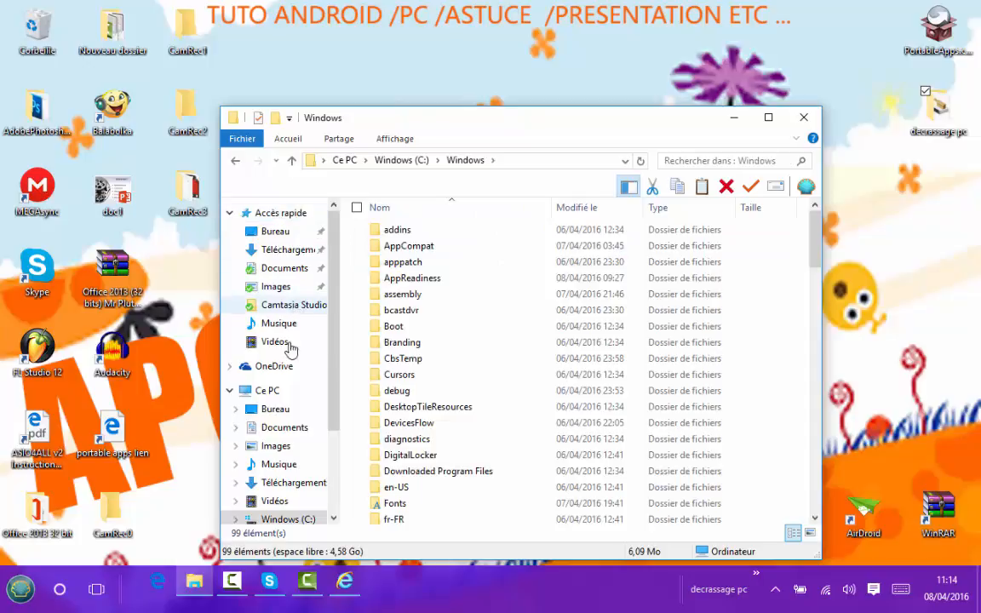
scroll(292, 412, "down", 1)
left_click(281, 495)
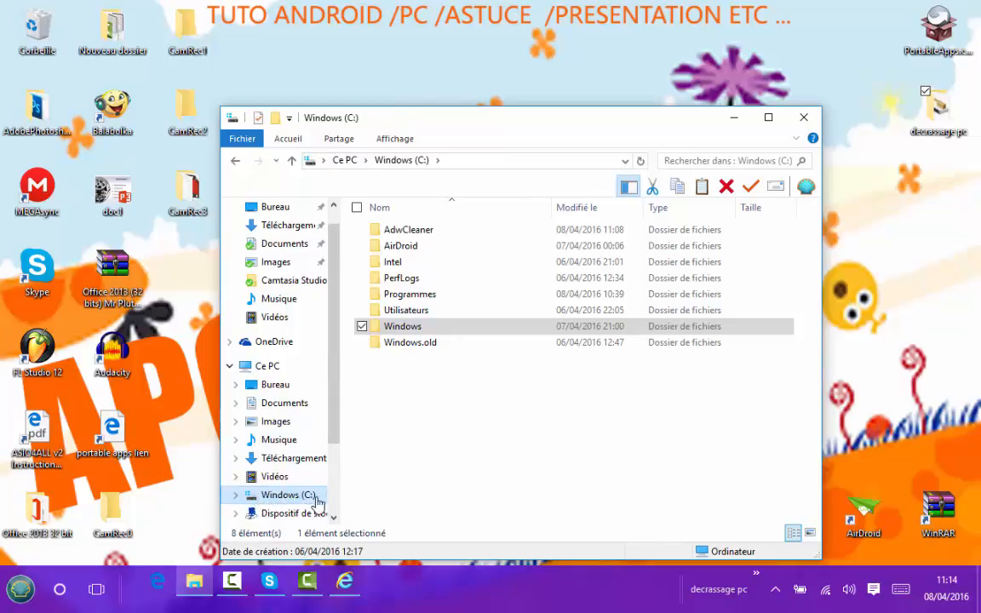
double_click(421, 329)
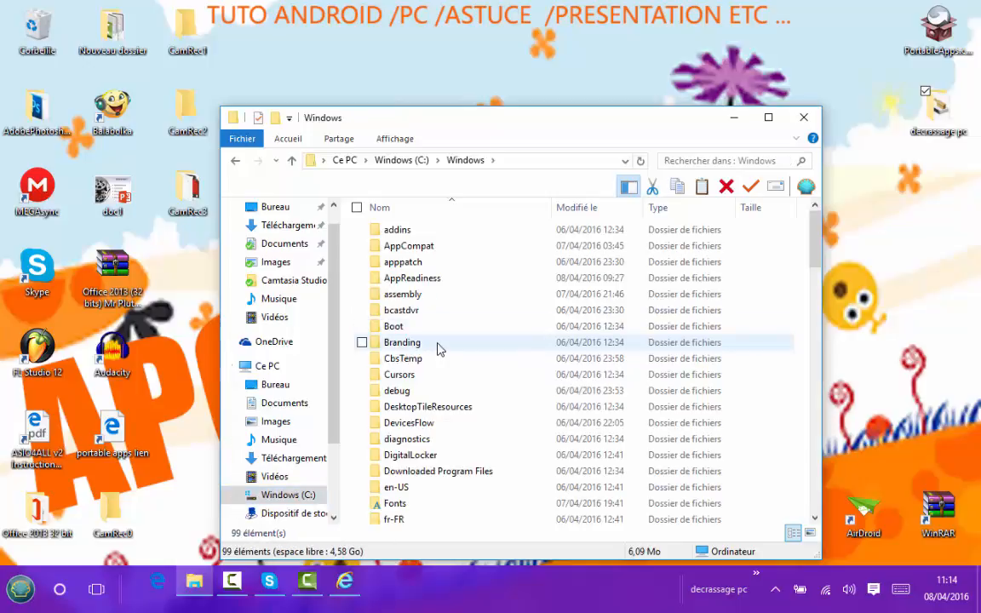
Find and open the prefetch folder inside the Windows folder.
scroll(437, 345, "down", 5)
scroll(437, 345, "down", 16)
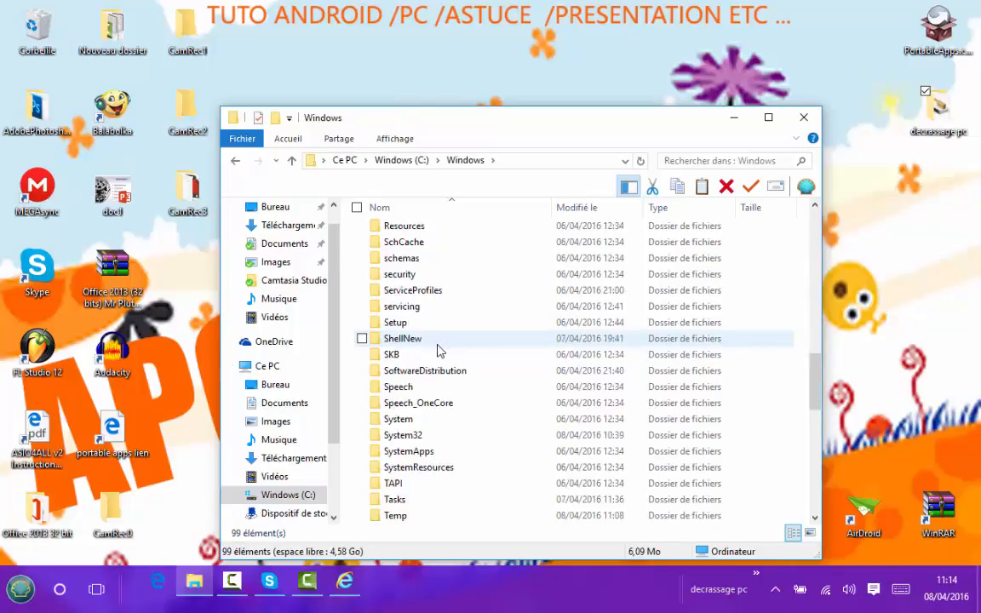
scroll(437, 353, "up", 9)
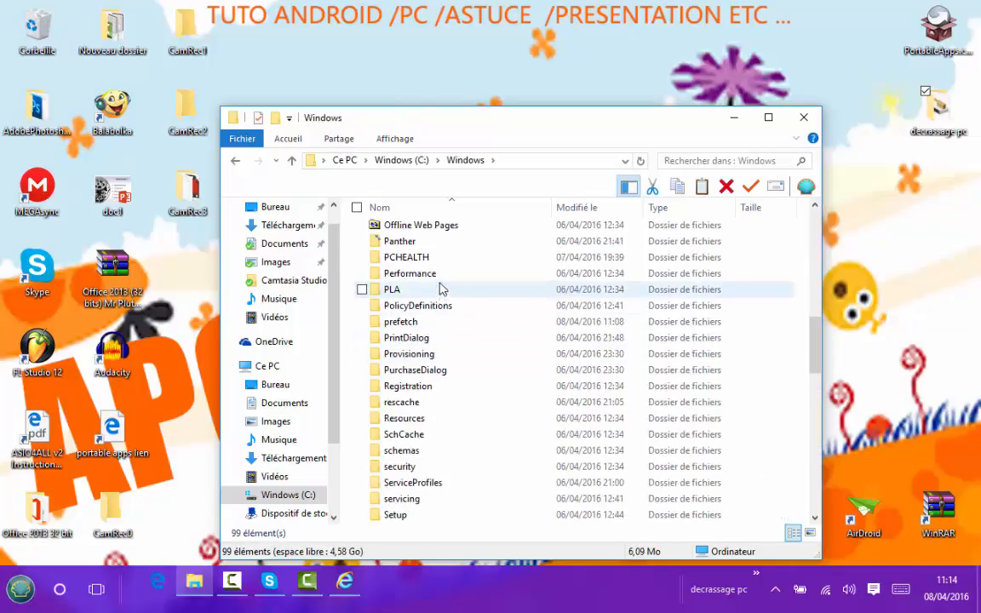
scroll(441, 258, "up", 1)
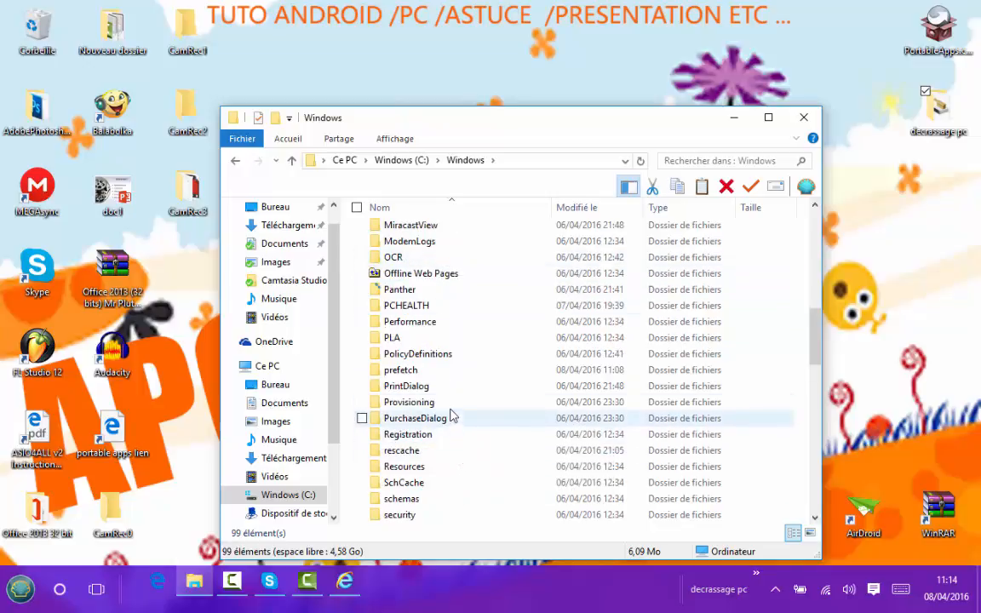
double_click(425, 371)
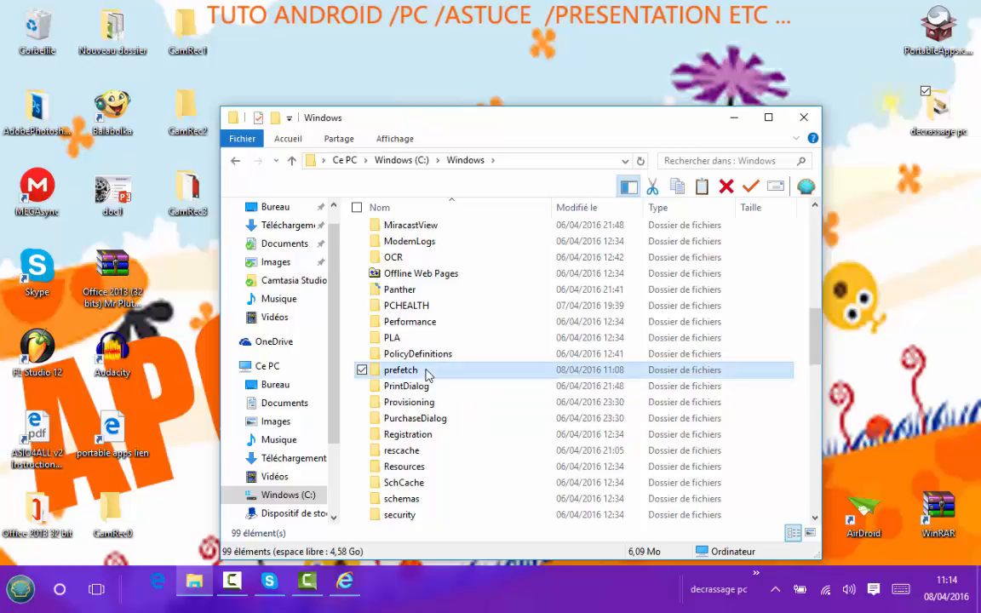
Delete all files in the prefetch folder, skipping the PfPre_be4fce3a.mkd file that is in use.
scroll(428, 290, "down", 16)
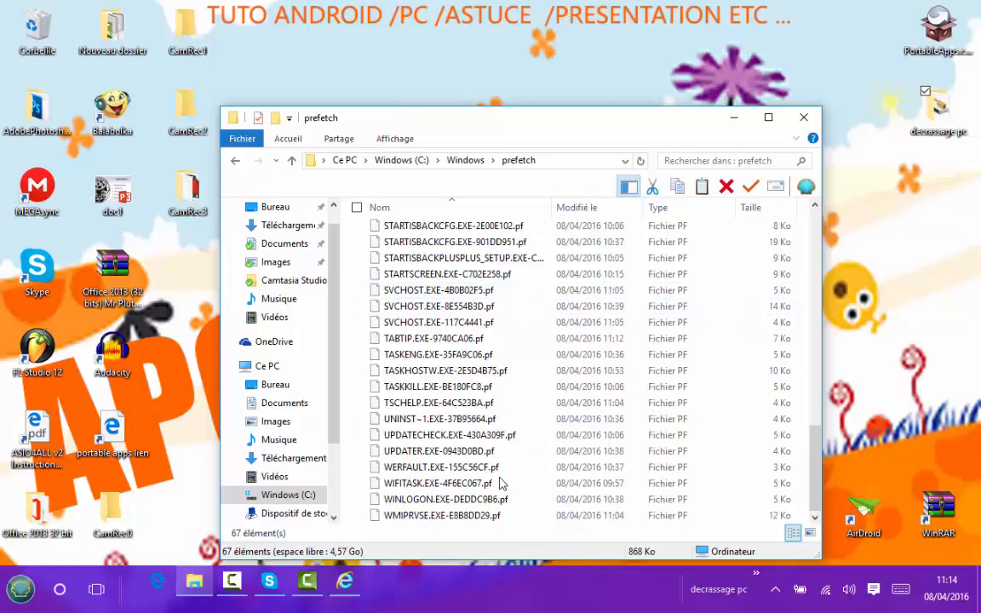
scroll(398, 317, "up", 16)
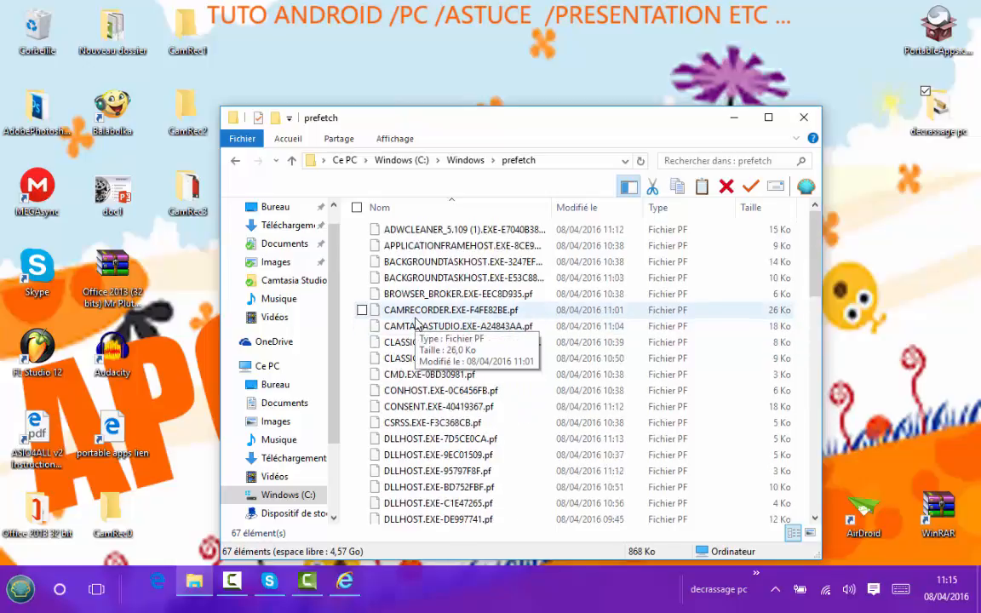
key("ctrl+a")
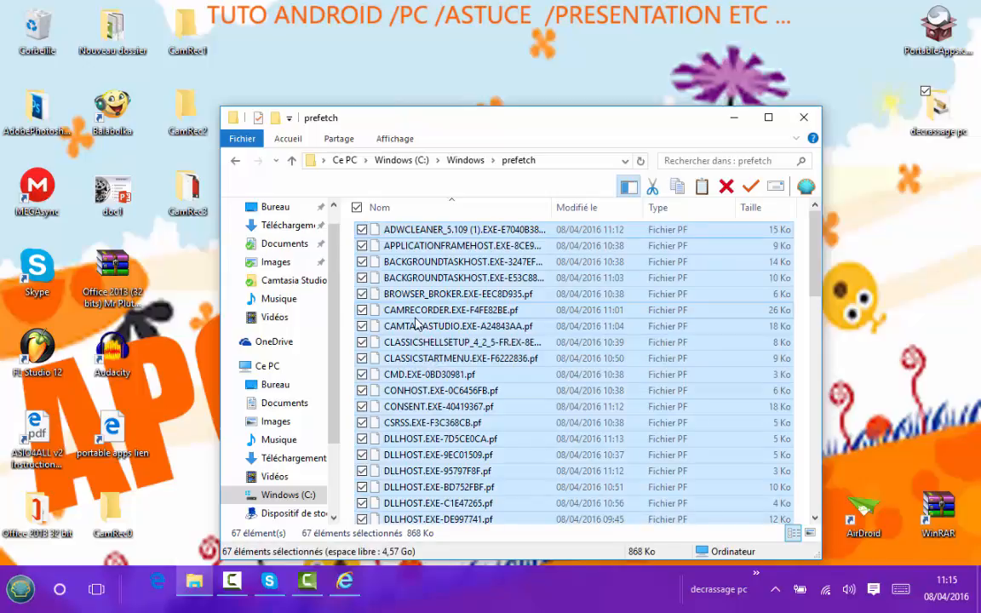
key("Delete")
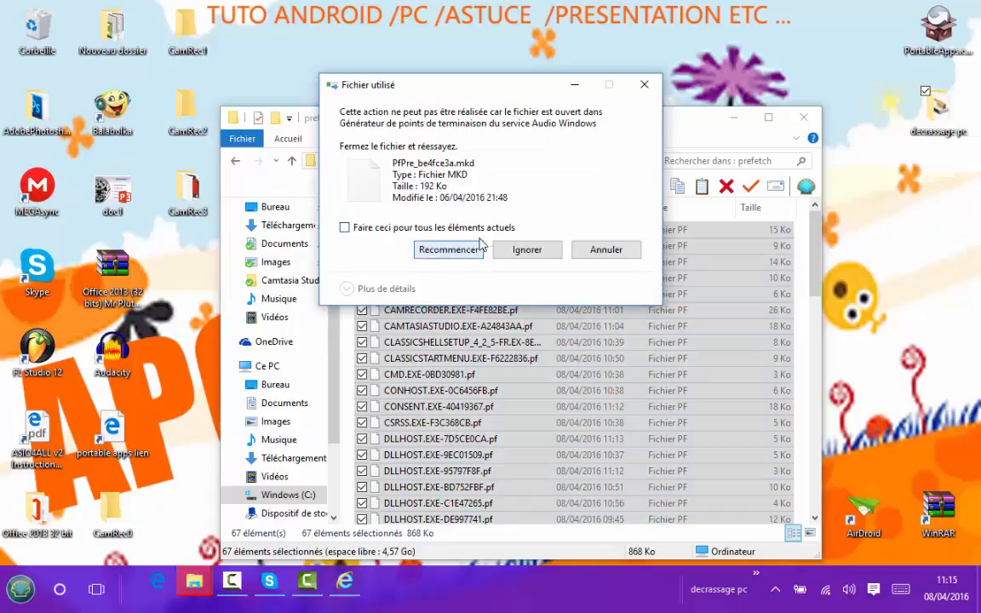
left_click(520, 252)
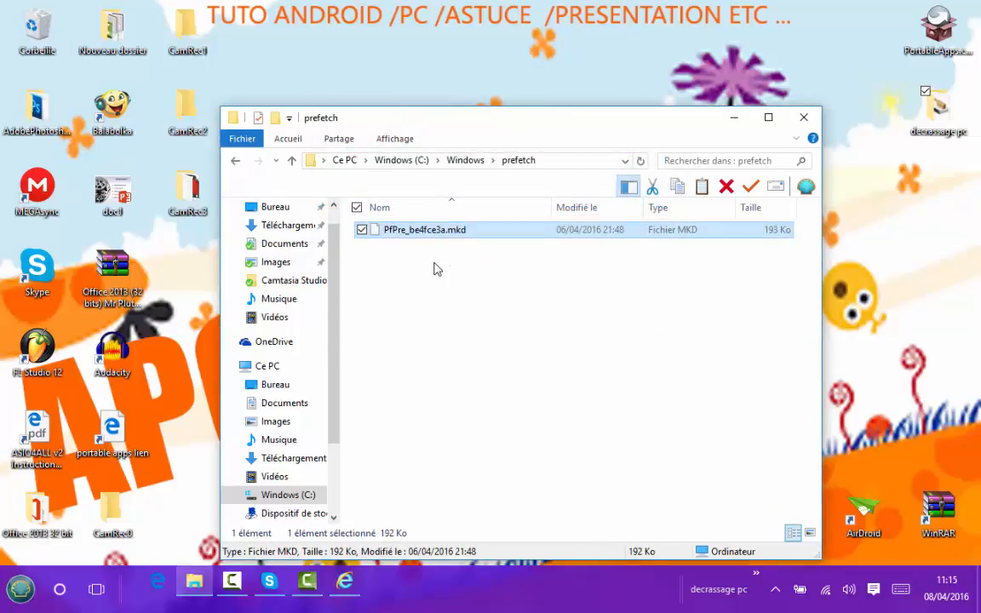
Close the prefetch window, look at the shortcuts in the decrassage pc folder and close that folder.
left_click(400, 248)
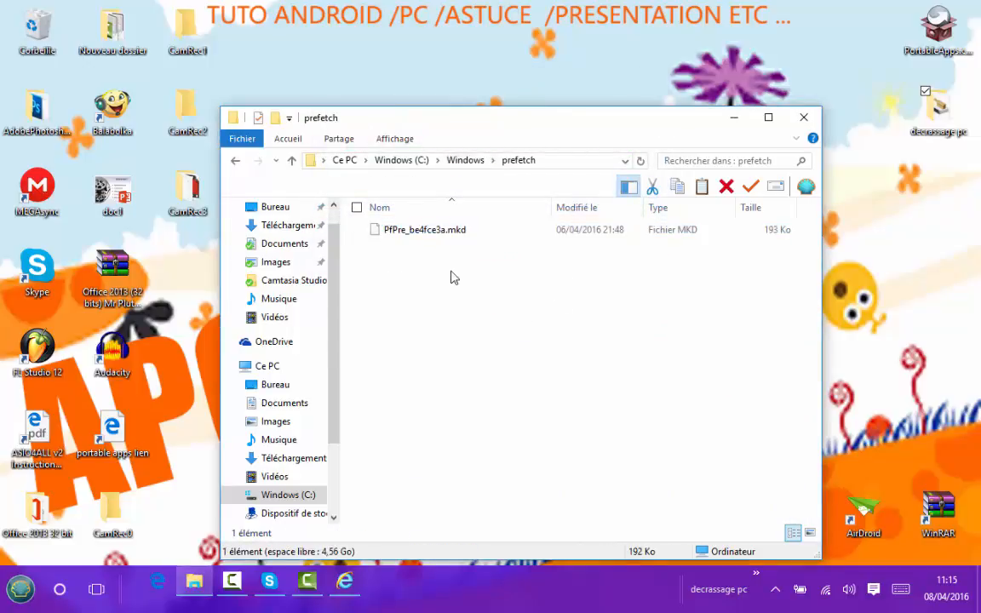
left_click(804, 124)
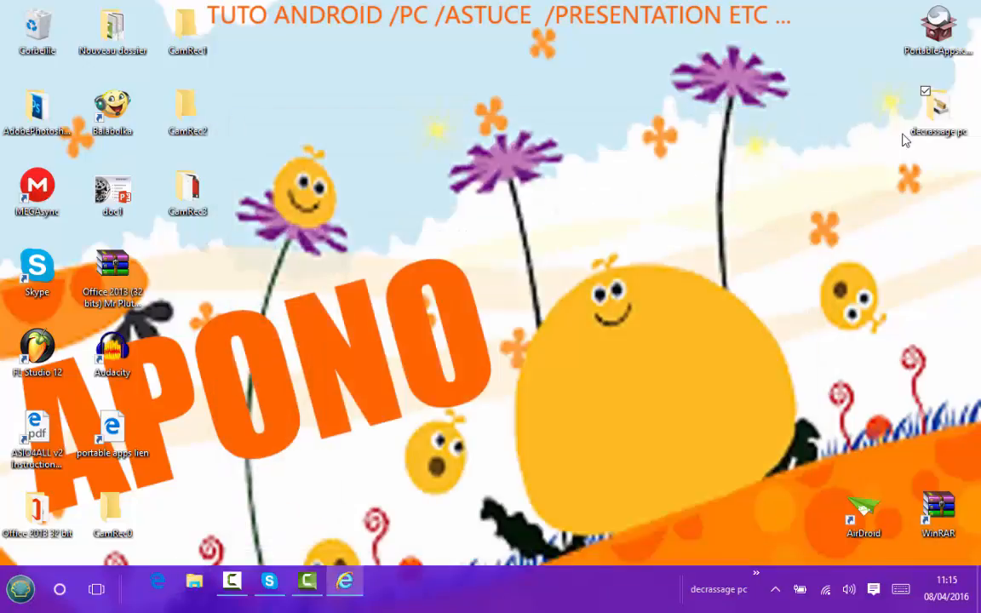
double_click(929, 119)
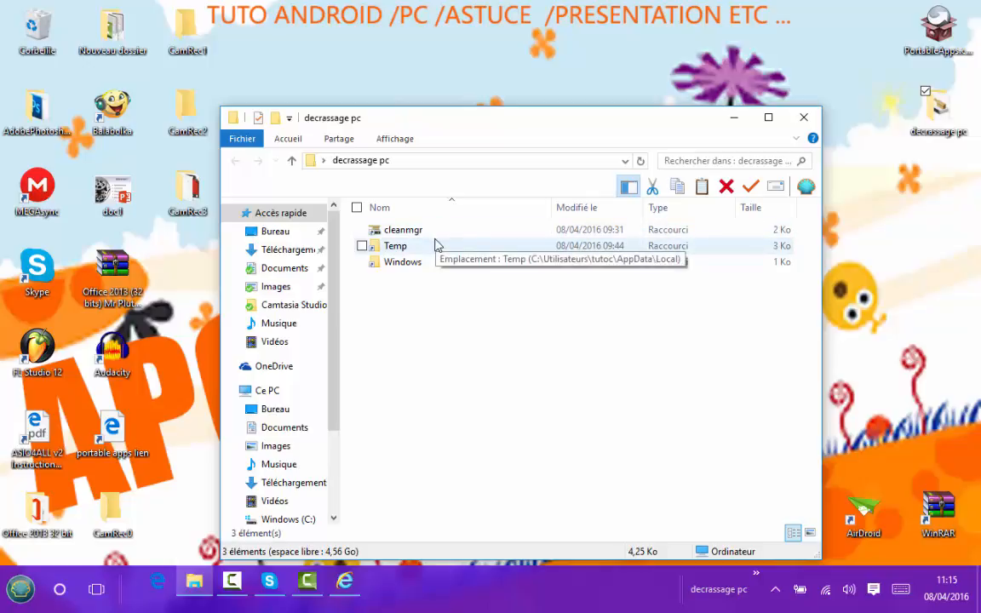
left_click(803, 117)
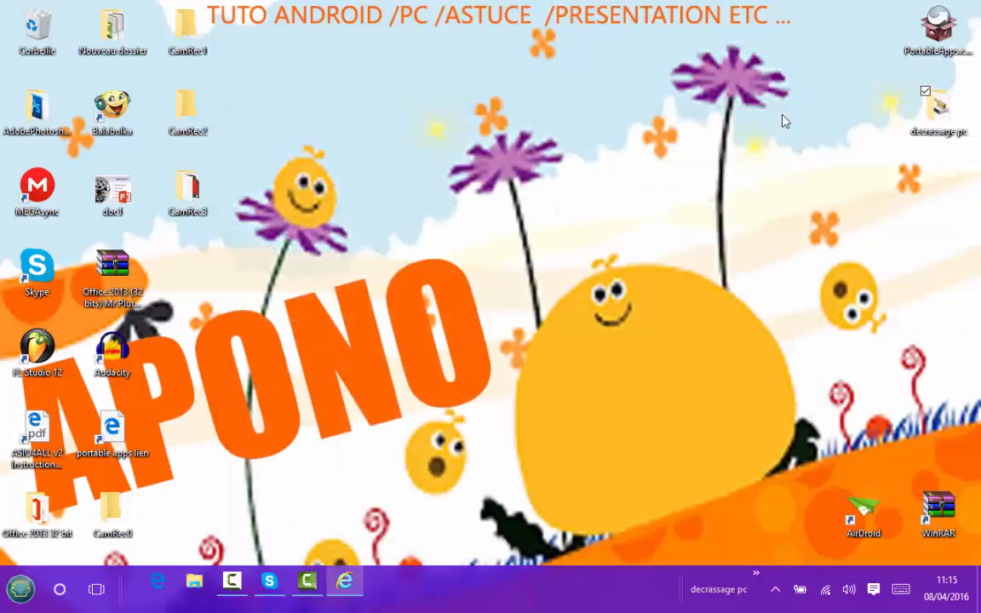
Create a desktop shortcut to cleanmgr and name it nettoyage.
right_click(670, 281)
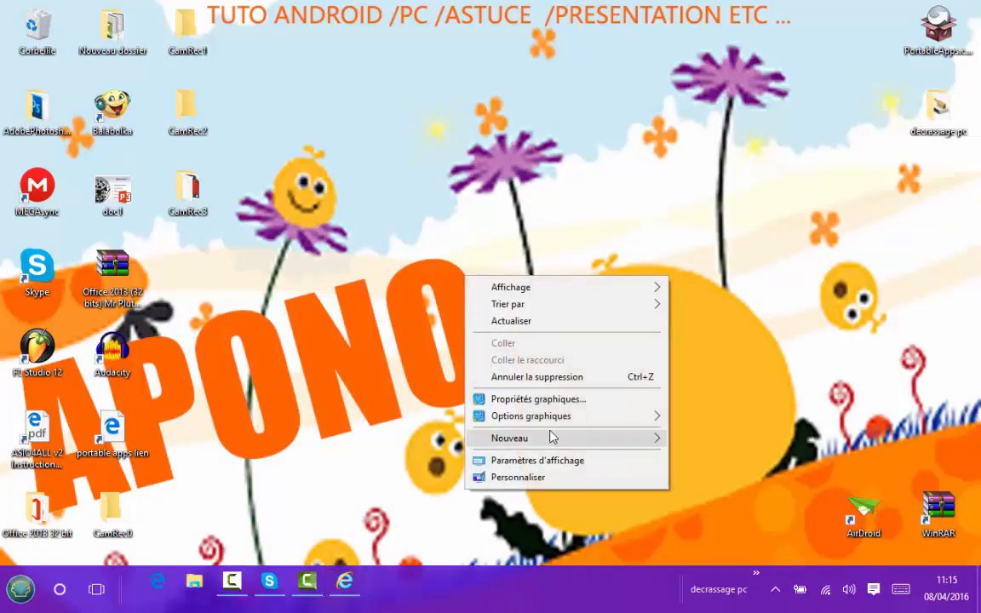
mouse_move(549, 441)
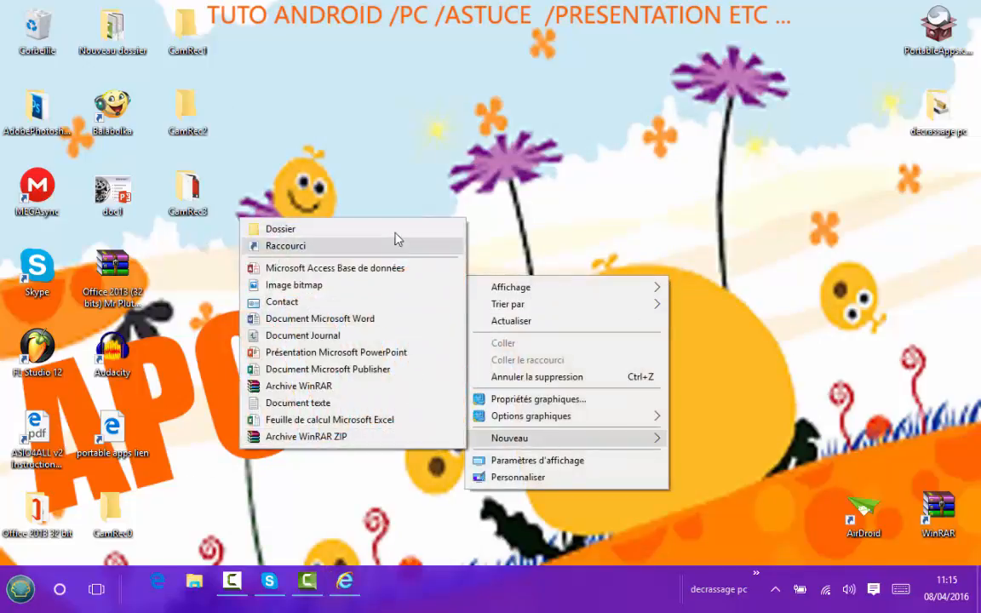
left_click(388, 245)
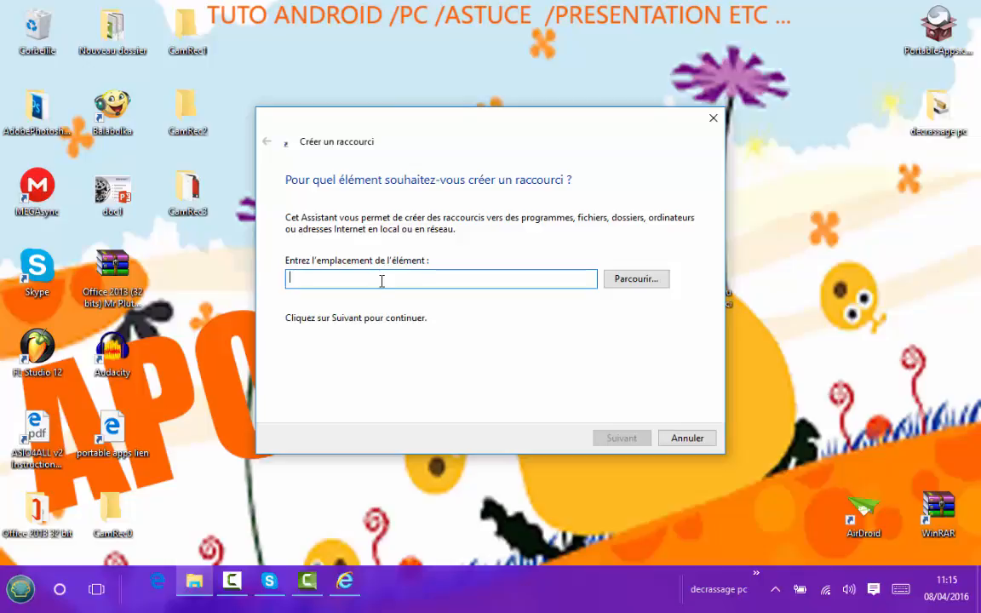
type("cleanmgr")
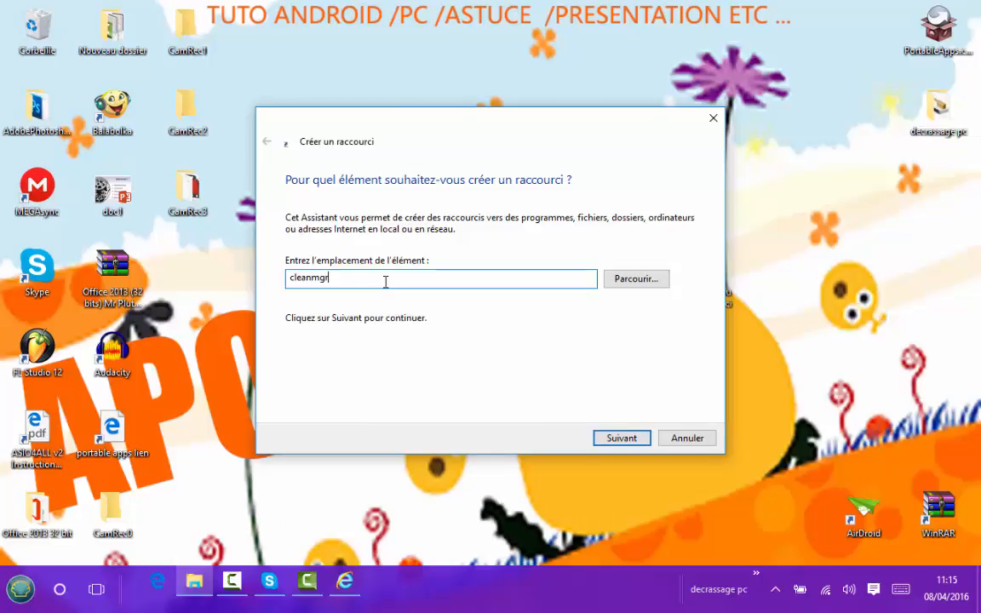
left_click(612, 436)
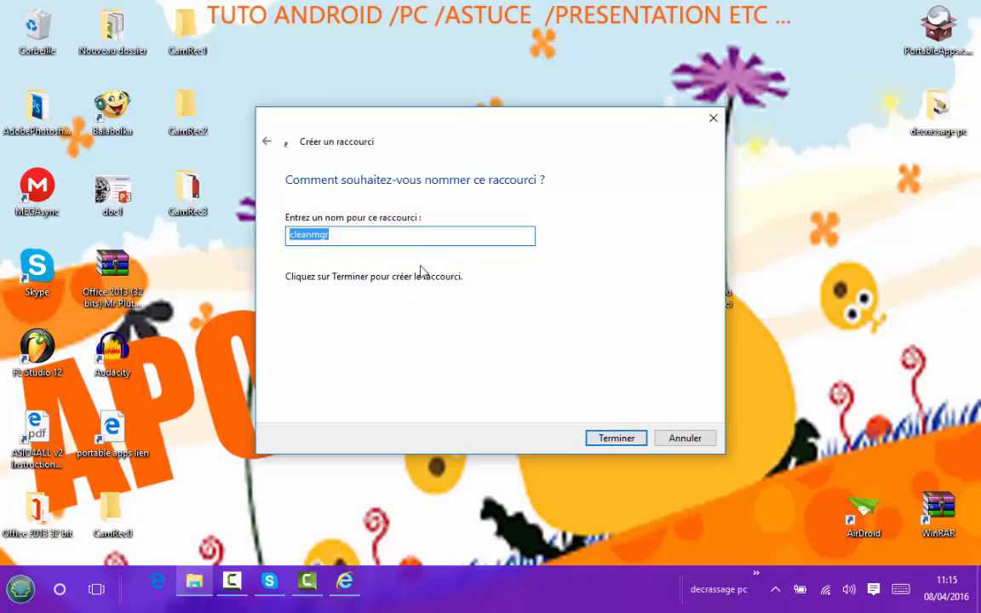
type("nettoyage")
key("Return")
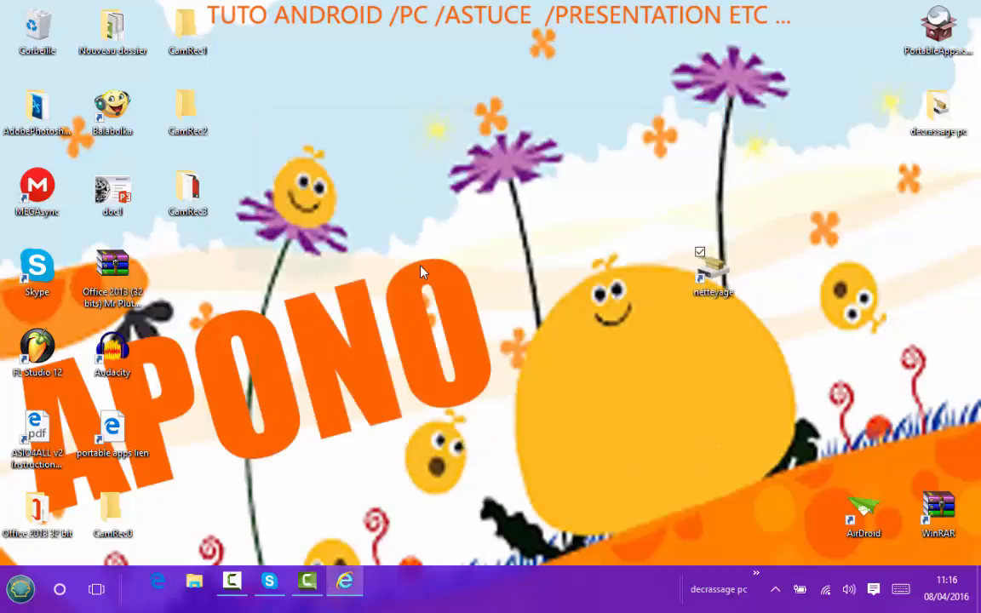
Reposition the nettoyage shortcut on the desktop and launch Disk Cleanup from it.
left_click_drag(711, 271, 635, 272)
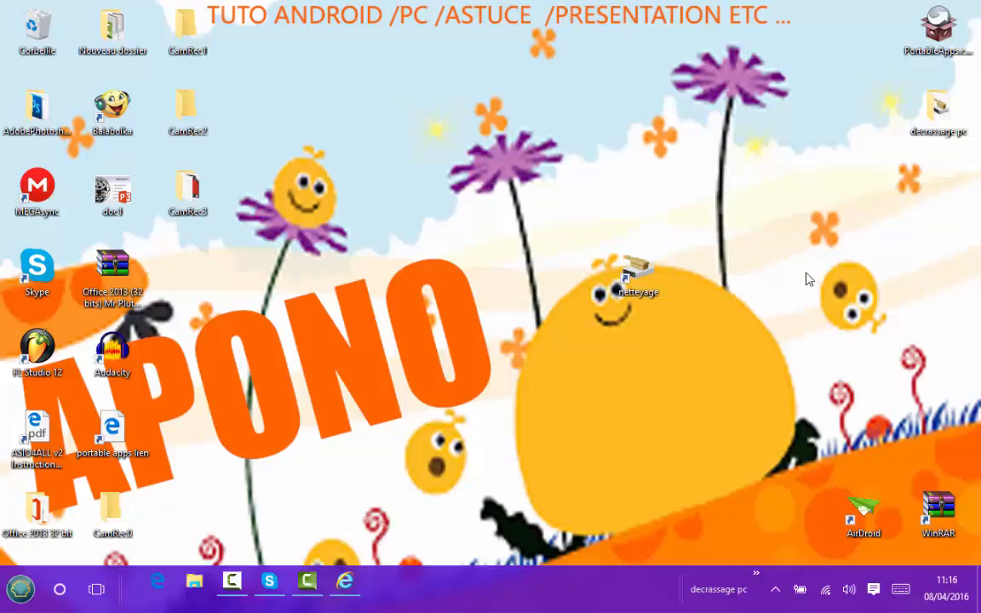
double_click(639, 270)
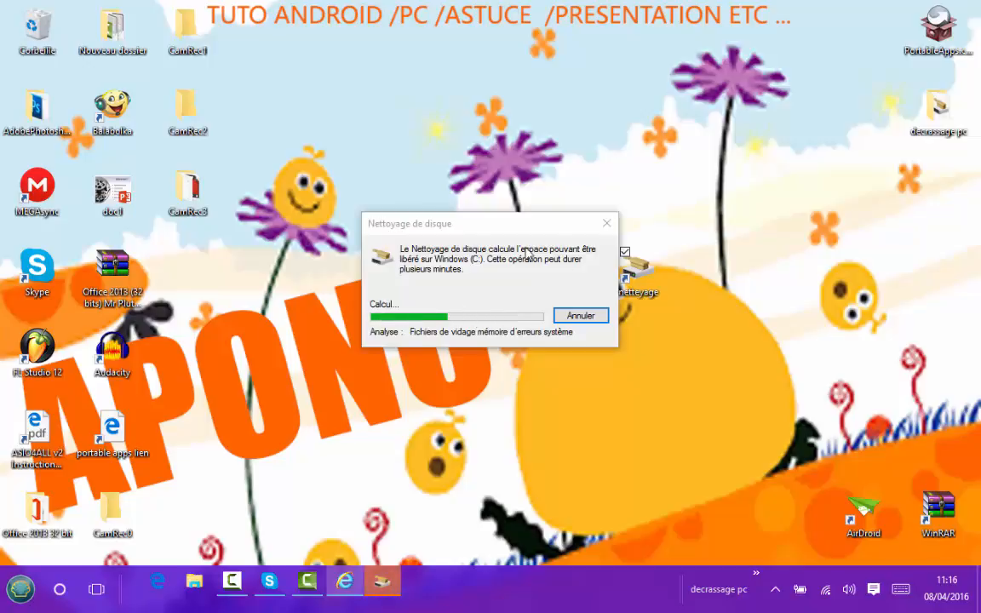
left_click_drag(482, 228, 509, 173)
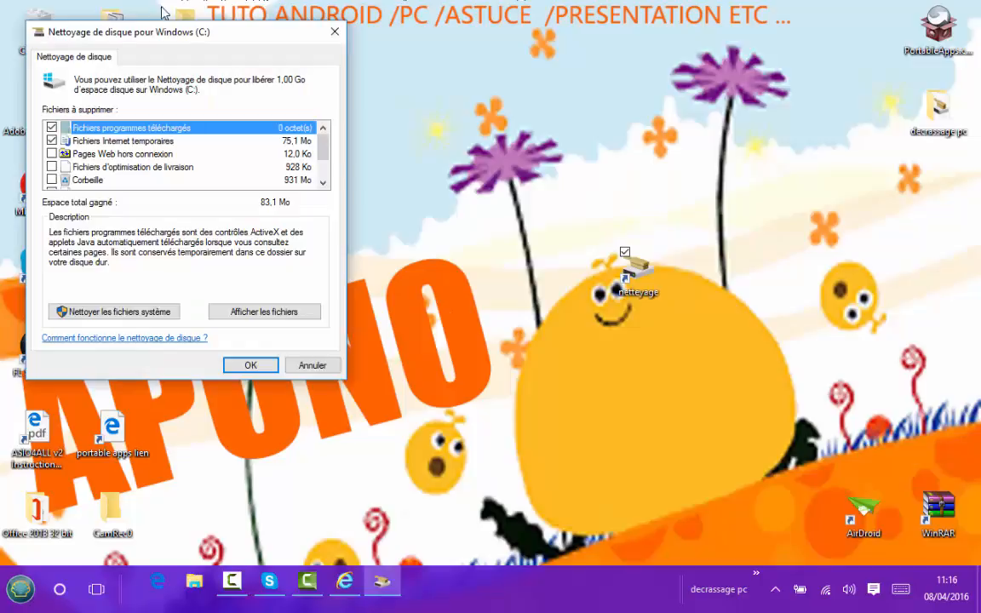
Tick every file category for Windows (C:), including Corbeille, RetailDemo Offline Content and Fichiers temporaires, and permanently delete the files.
left_click(52, 153)
left_click(52, 166)
left_click(52, 180)
scroll(52, 174, "down", 1)
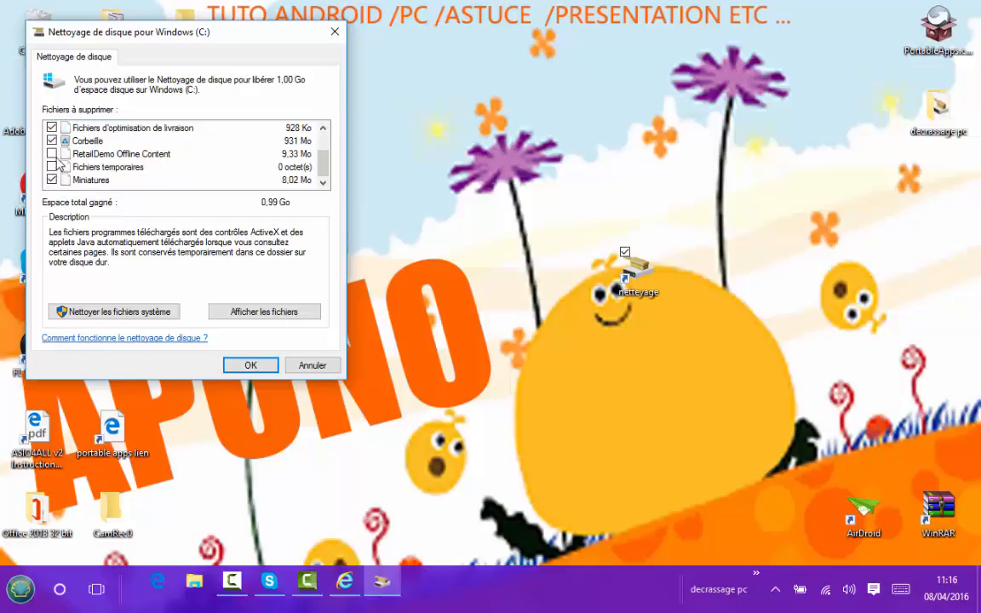
left_click(52, 153)
left_click(52, 179)
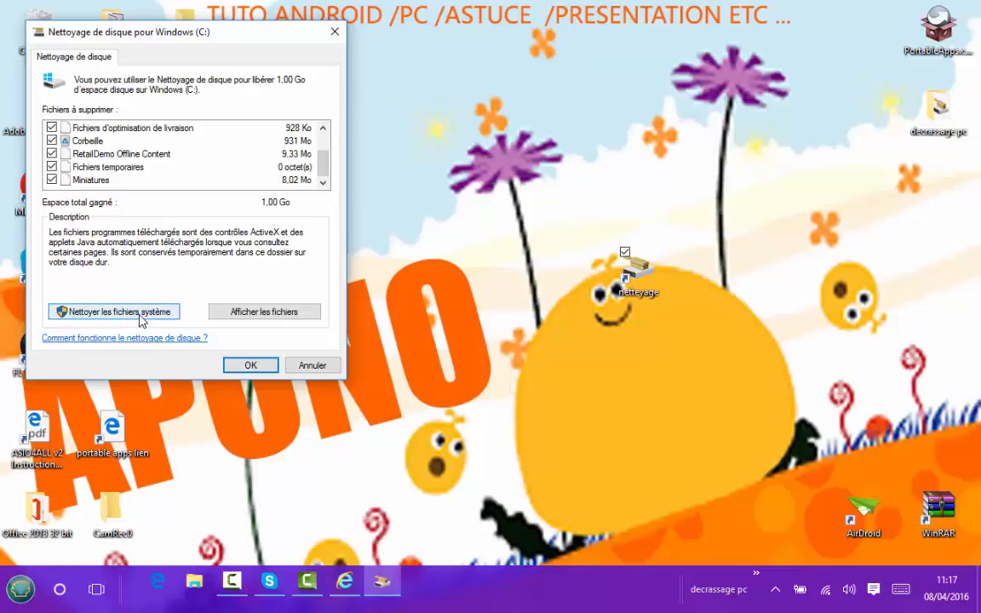
left_click(250, 365)
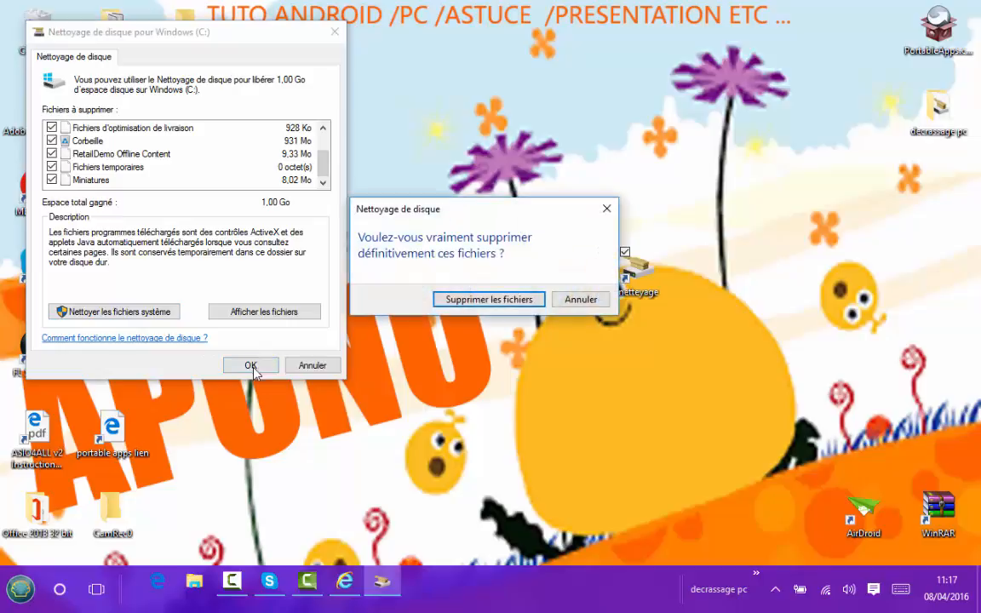
left_click(466, 300)
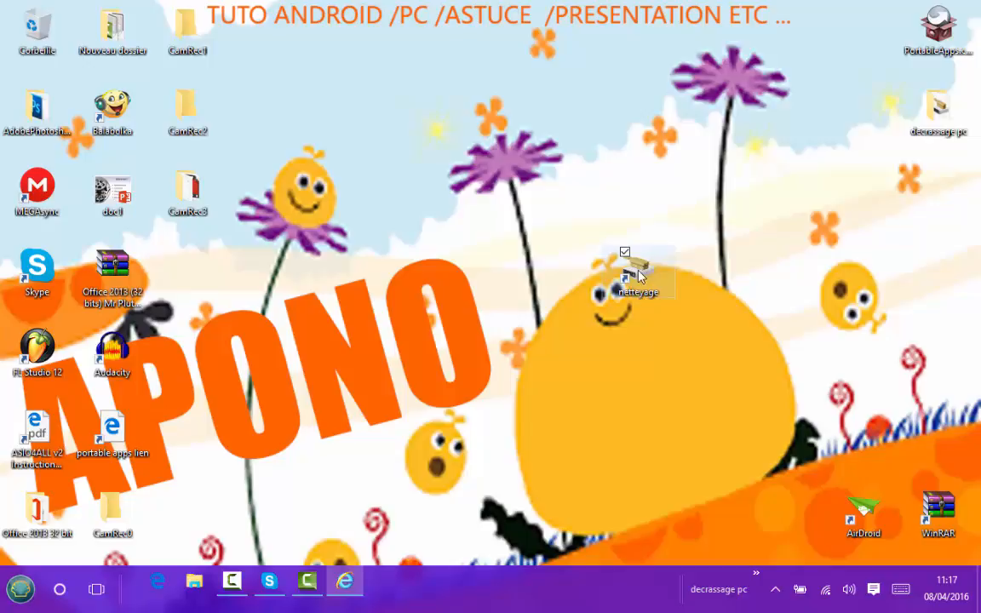
Move the nettoyage shortcut directly below the decrassage pc folder on the desktop and delete it.
left_click_drag(640, 275, 948, 202)
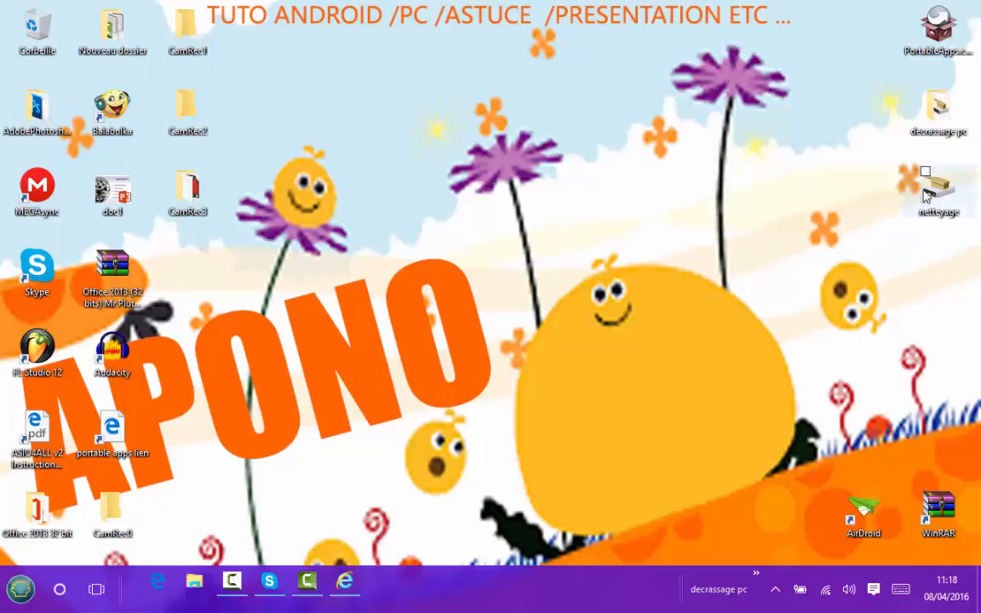
mouse_move(942, 196)
left_mouse_down()
mouse_move(913, 166)
mouse_move(901, 135)
mouse_move(928, 198)
left_mouse_up()
key("Delete")
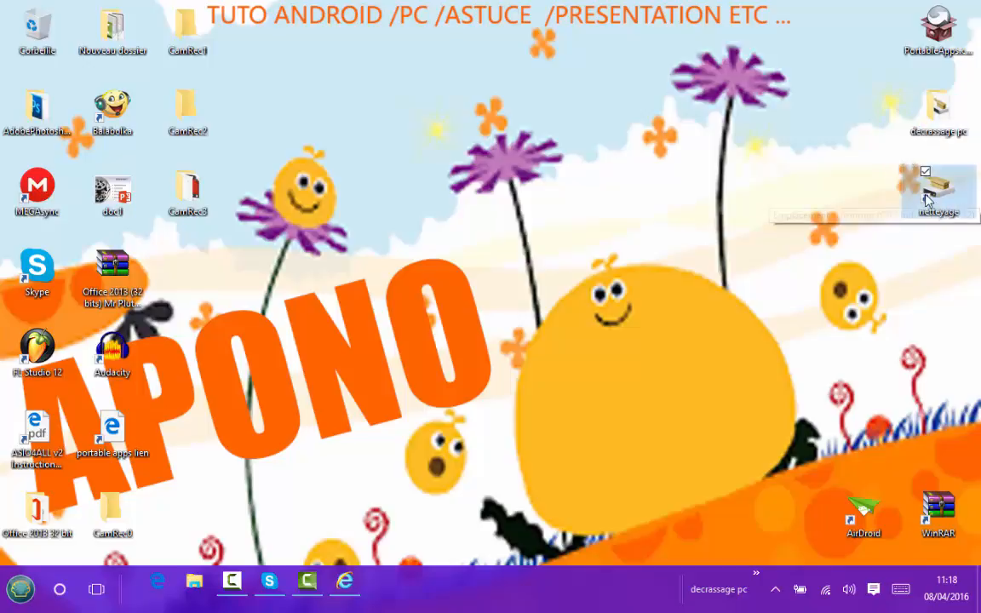